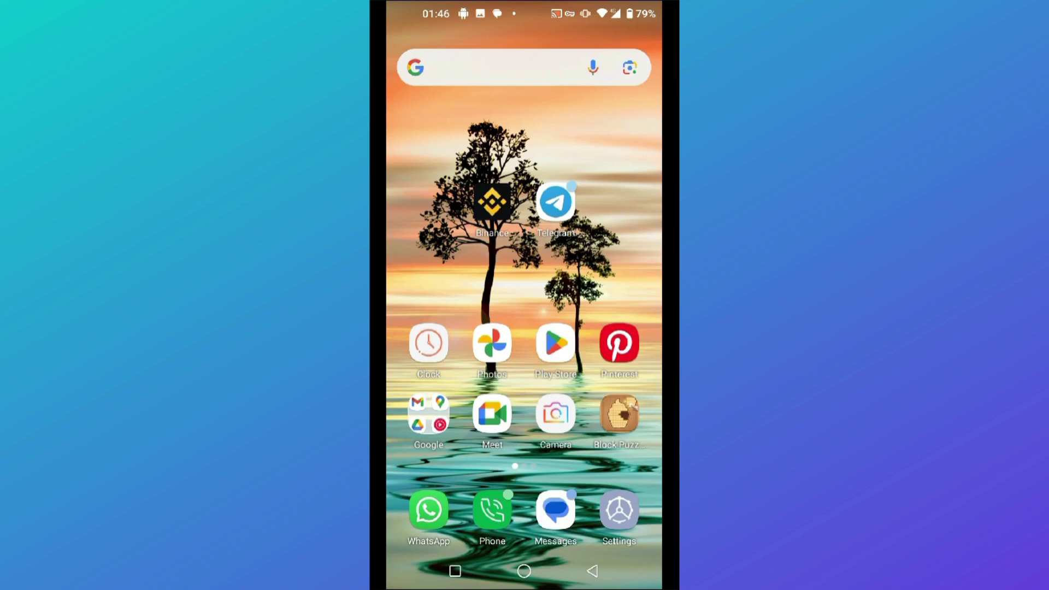
# Step: Launch Telegram and search globally for 'terabox' to find the TeraBox Downloader bot
pyautogui.click(556, 202)
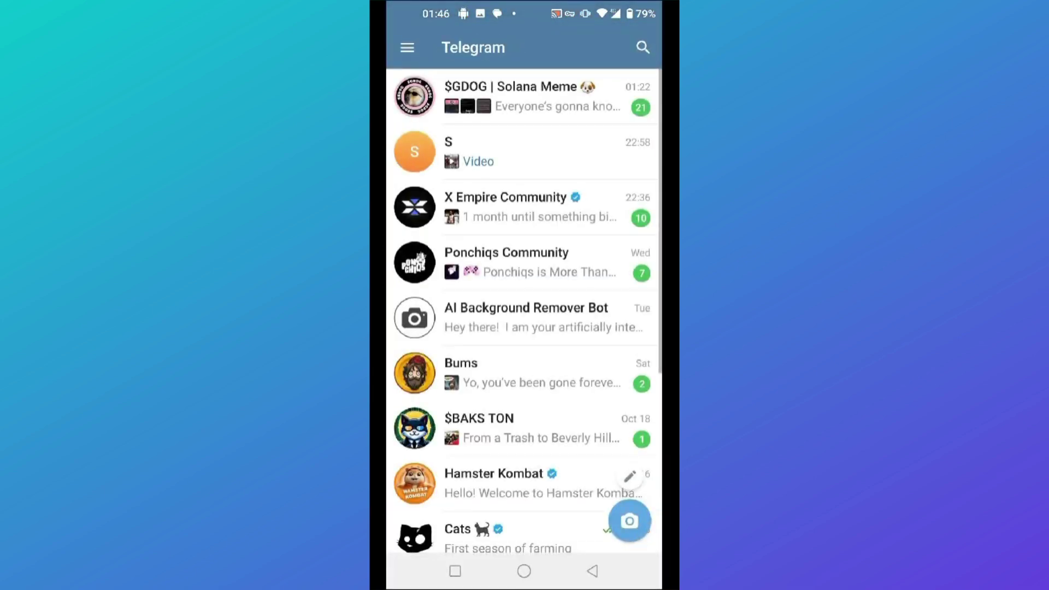
pyautogui.click(642, 47)
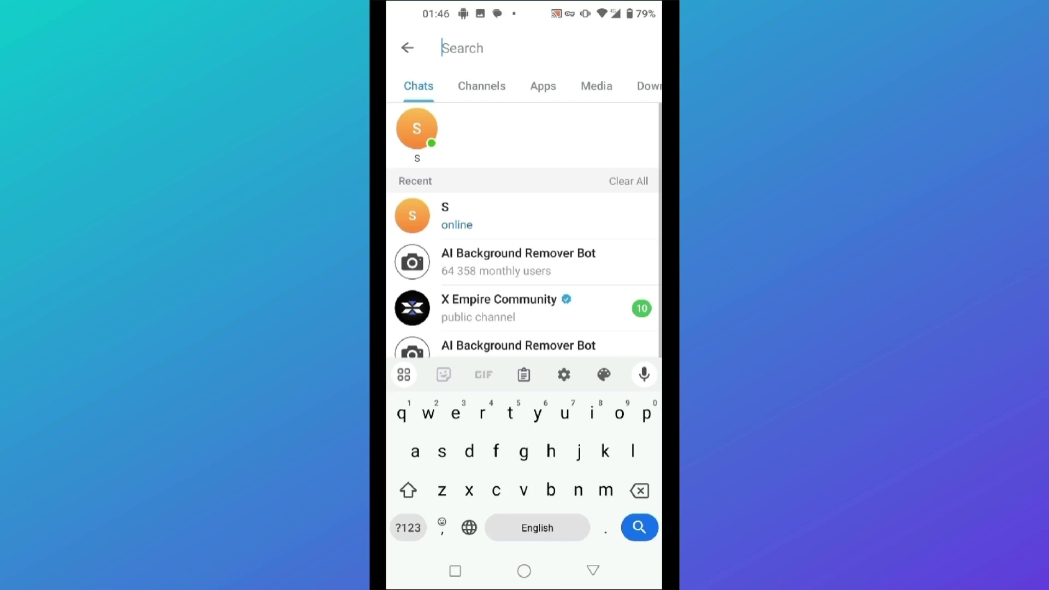
pyautogui.write('tera')
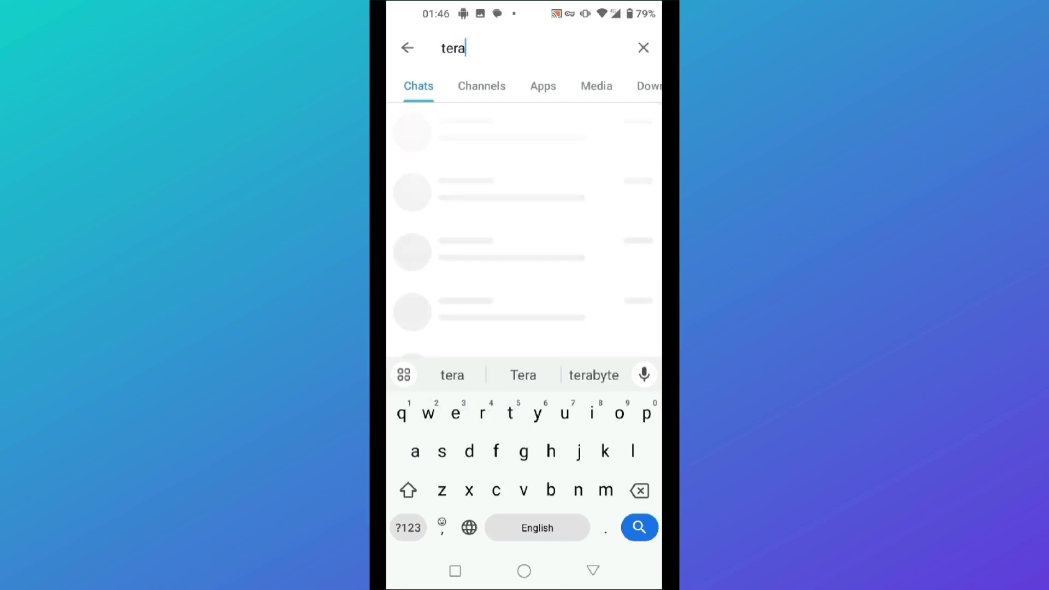
pyautogui.write('box')
pyautogui.click(639, 528)
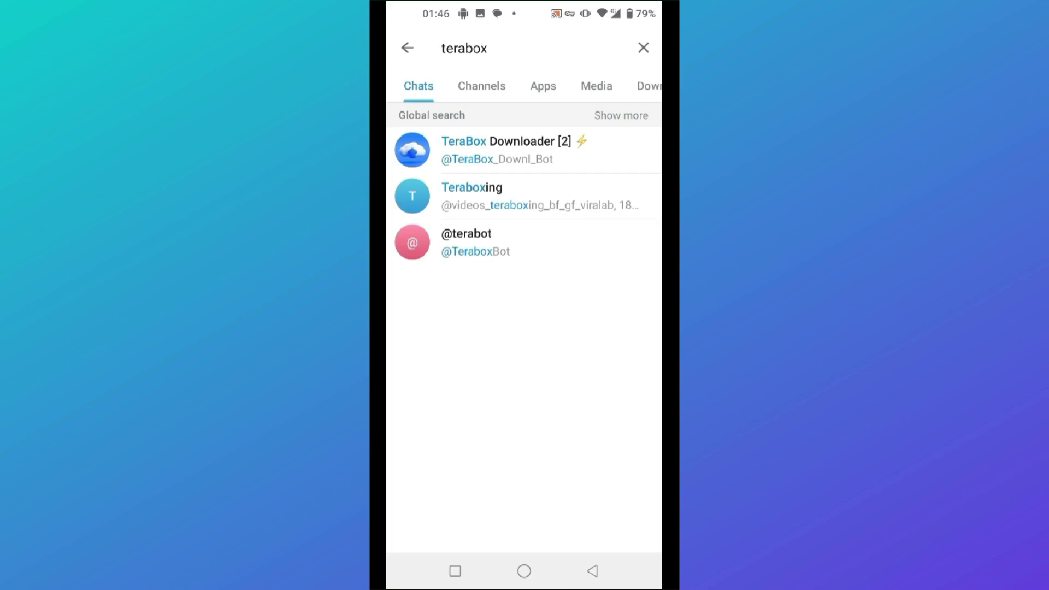
# Step: Enter the TeraBox Downloader bot chat and start it so it asks for a file link
pyautogui.click(514, 149)
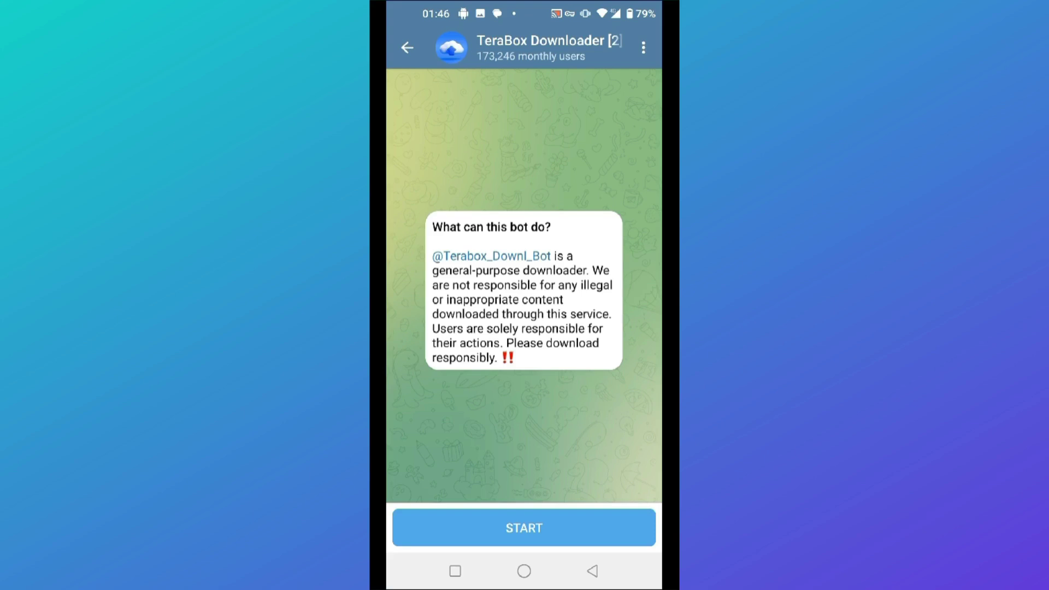
pyautogui.click(524, 528)
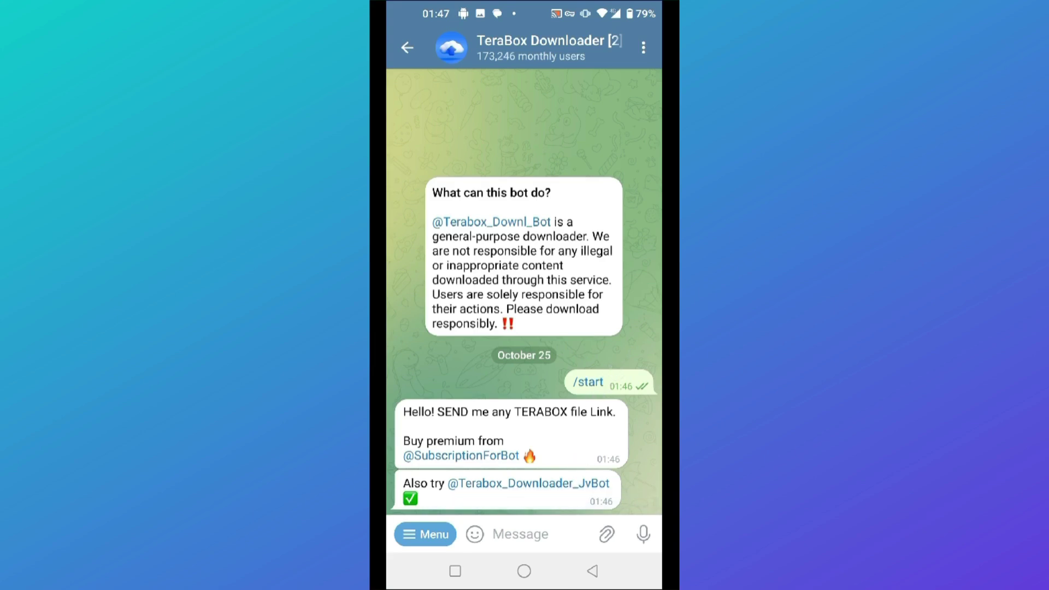
pyautogui.click(548, 534)
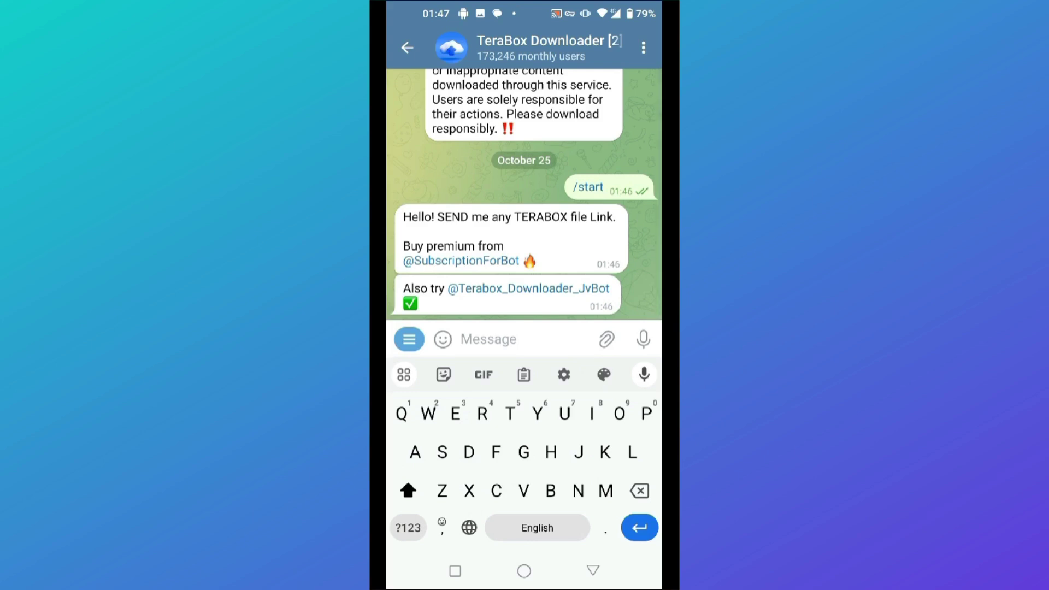
pyautogui.click(592, 571)
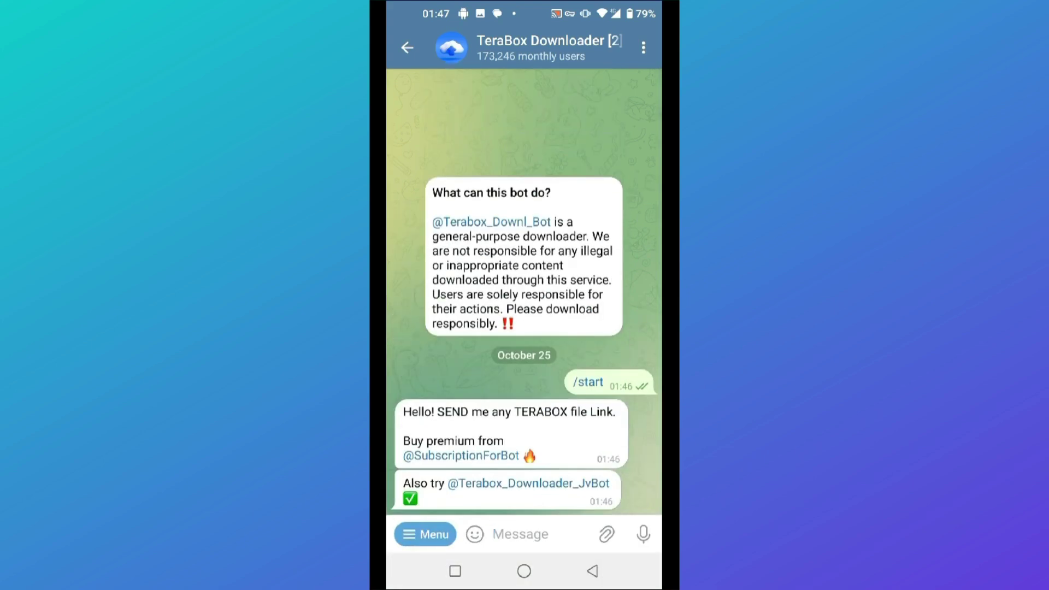